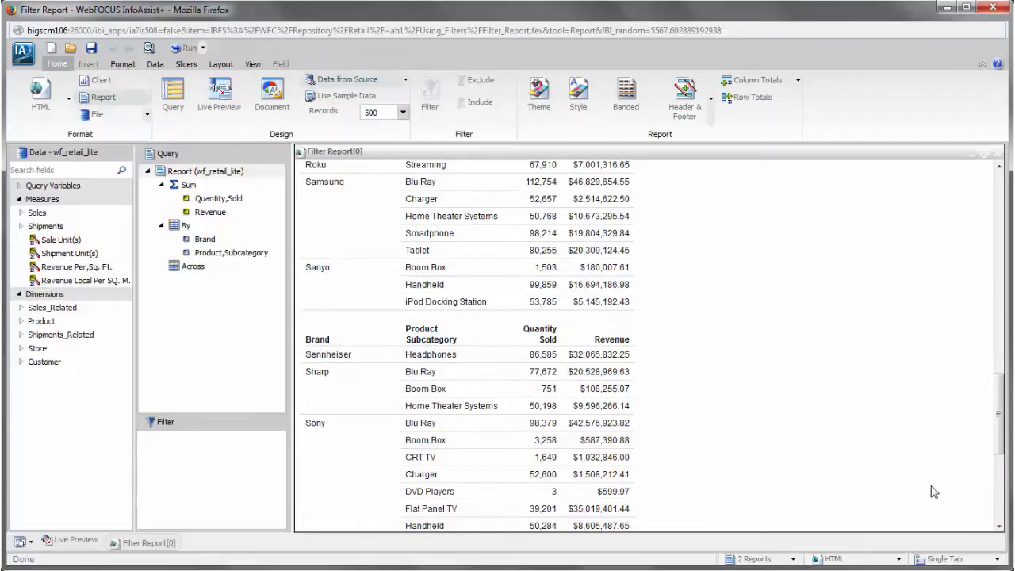
- Switch to Filter Visualization and review the Customer,Country filter's settings and its list of country prompts
click(762, 555)
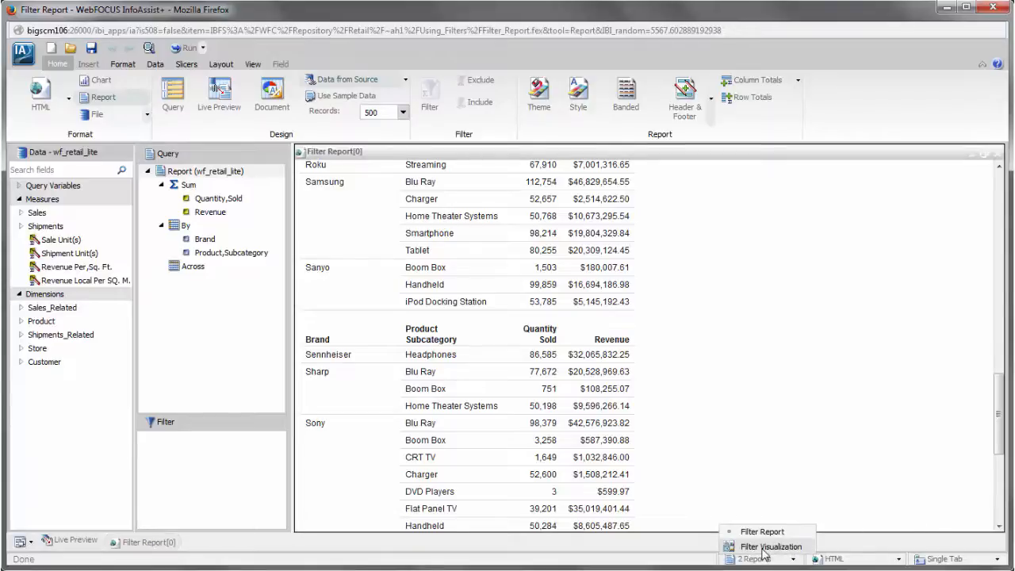
click(763, 547)
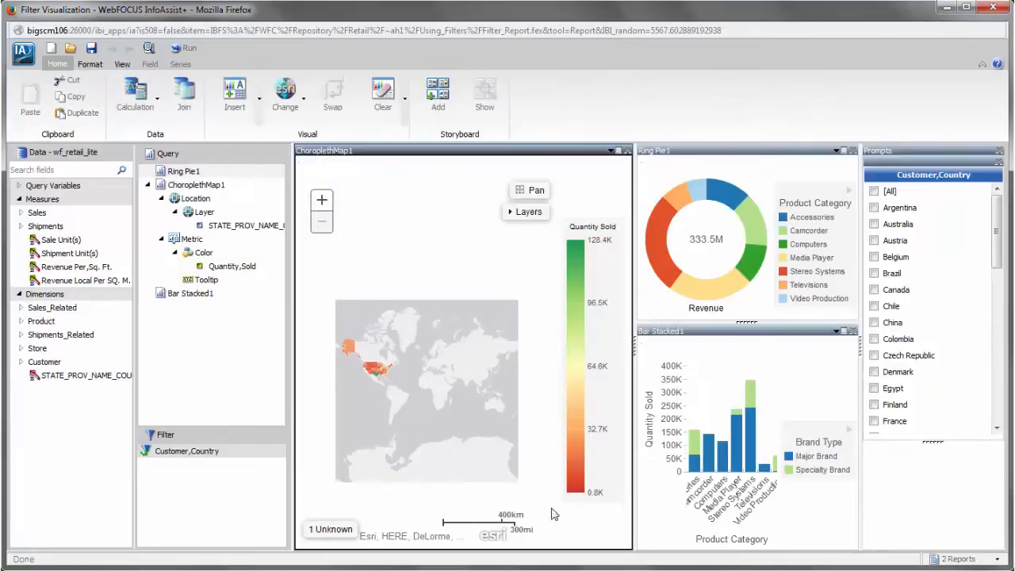
double_click(182, 452)
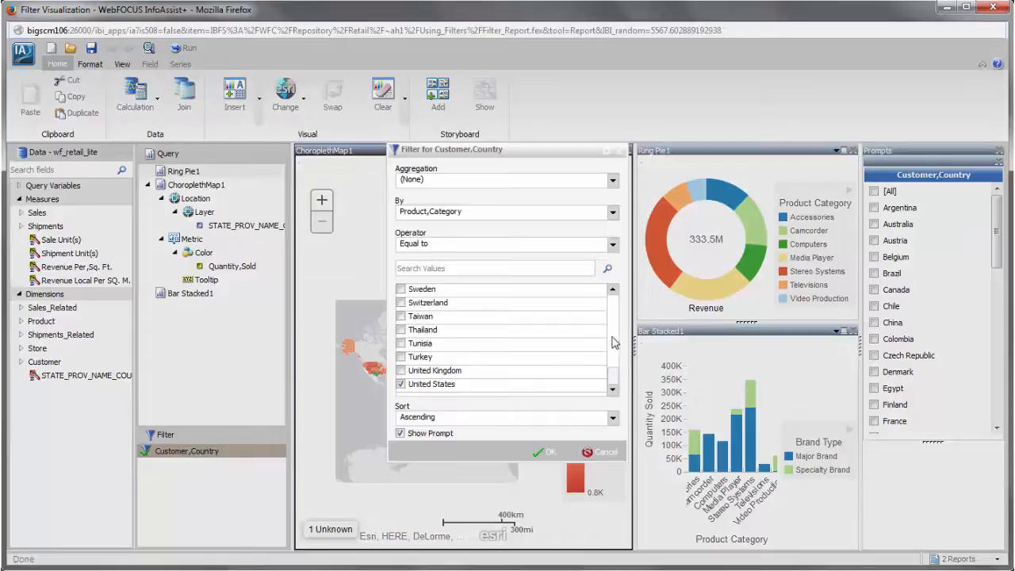
scroll(612, 342, up, 10)
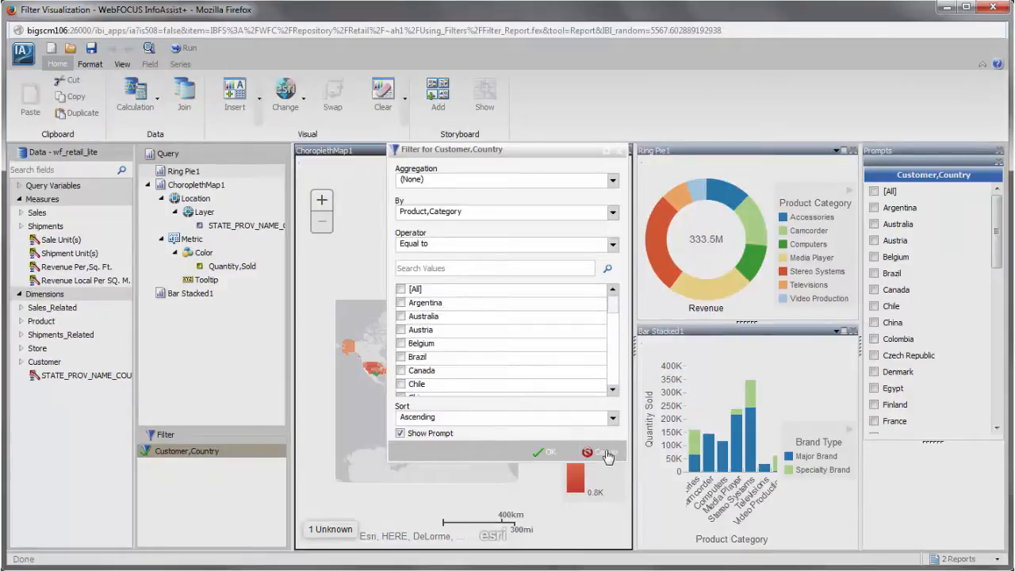
click(605, 454)
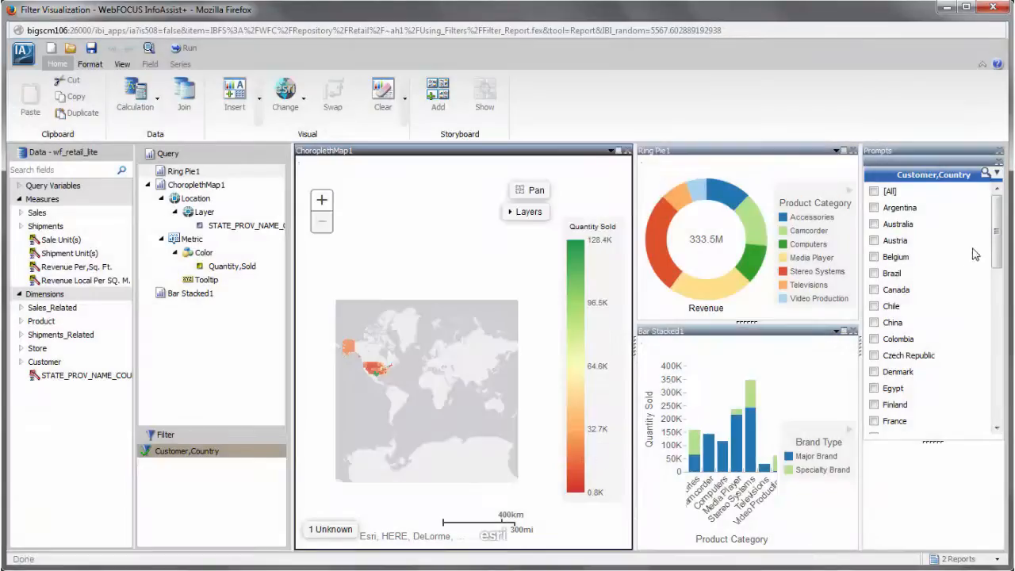
drag(997, 238, 998, 336)
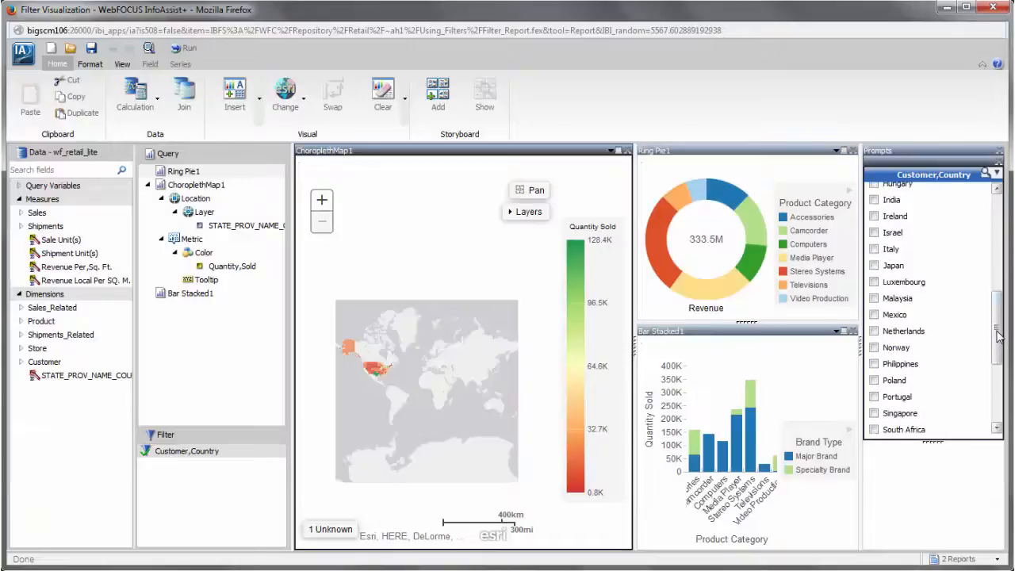
- Return to Filter Report and start a new filter condition on the Product,Category dimension
click(954, 559)
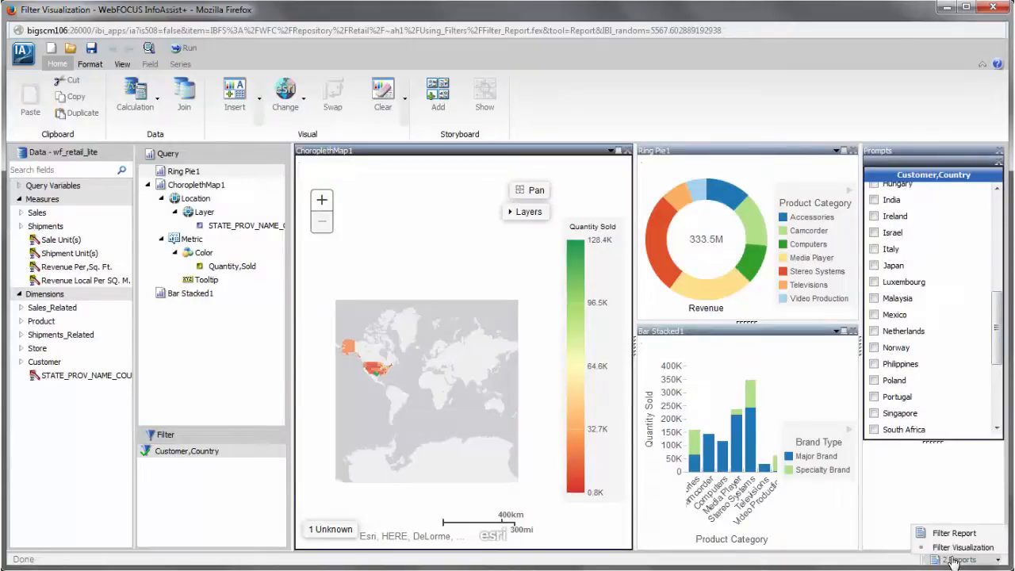
click(956, 533)
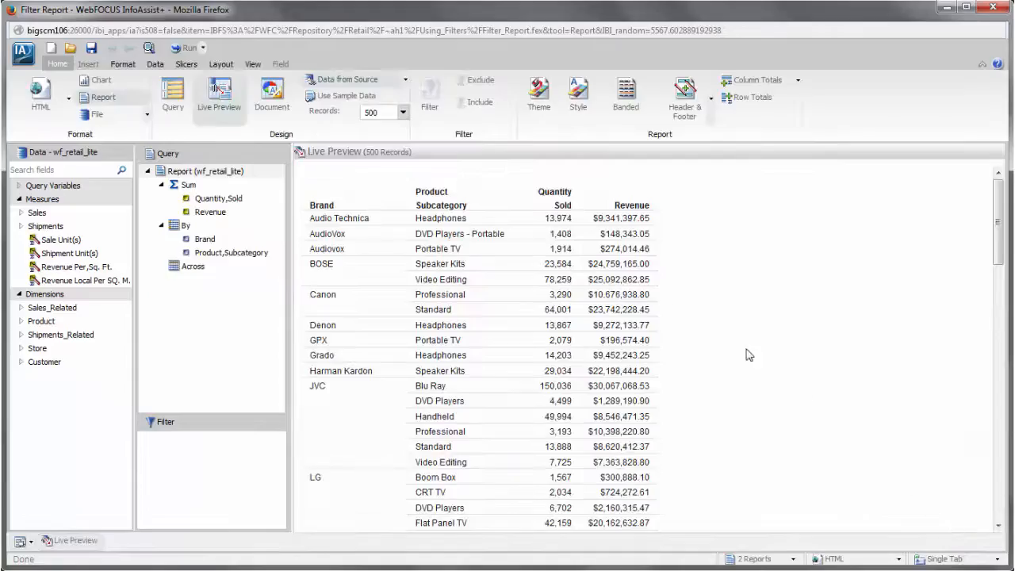
click(155, 65)
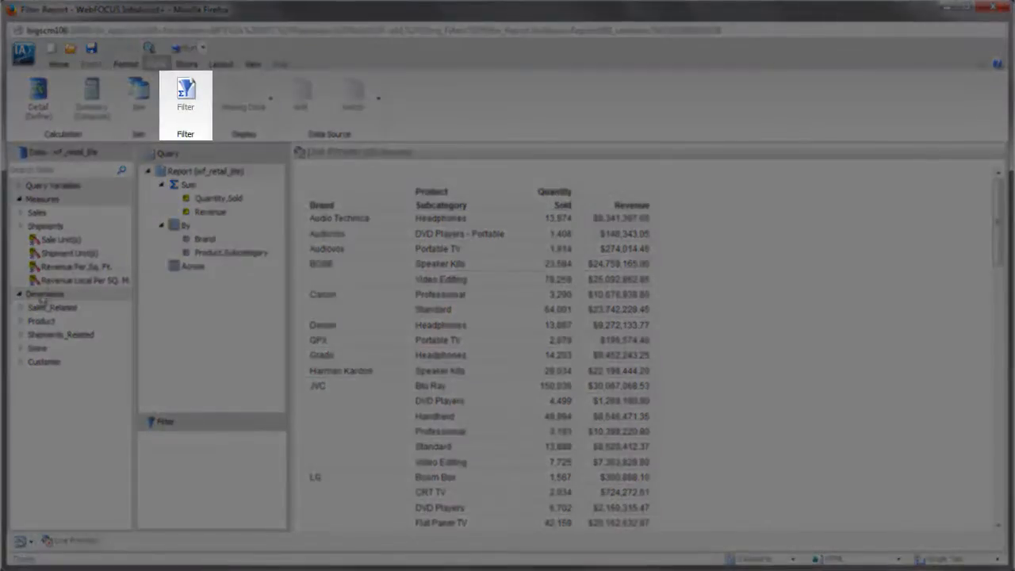
click(22, 321)
click(23, 336)
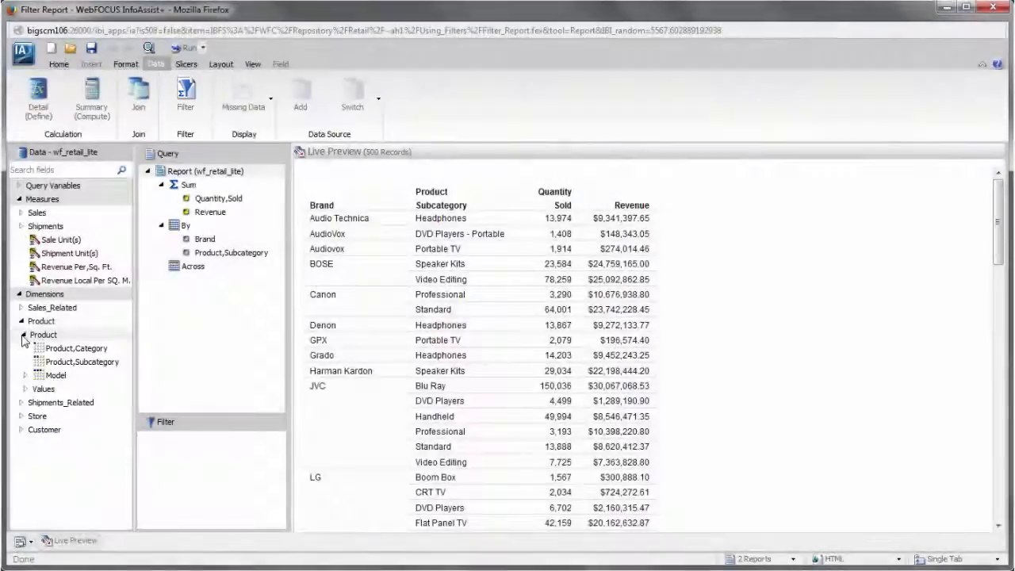
drag(63, 349, 214, 453)
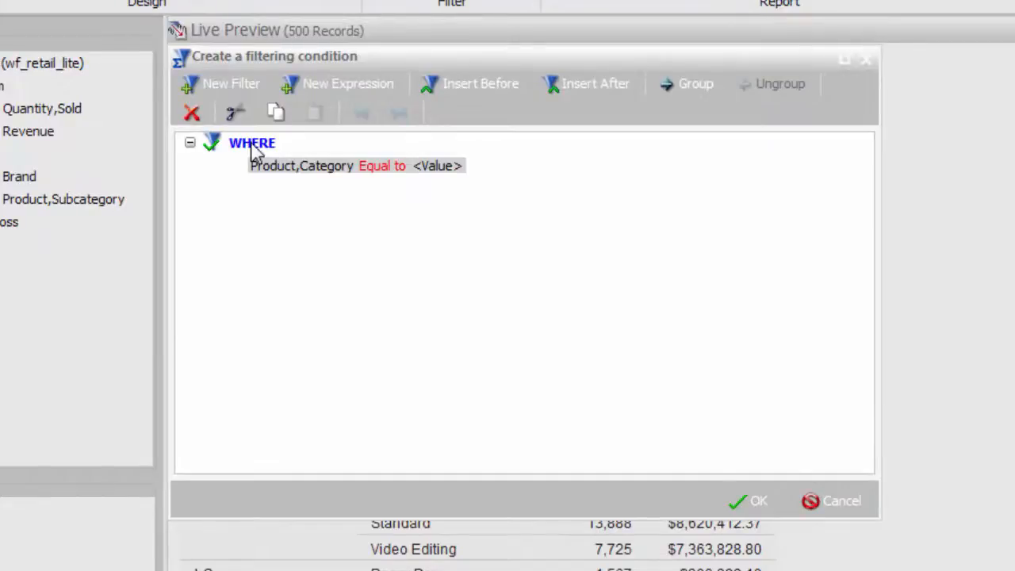
- Examine the WHERE clause types and the comparison operators available for the Product,Category condition
click(253, 149)
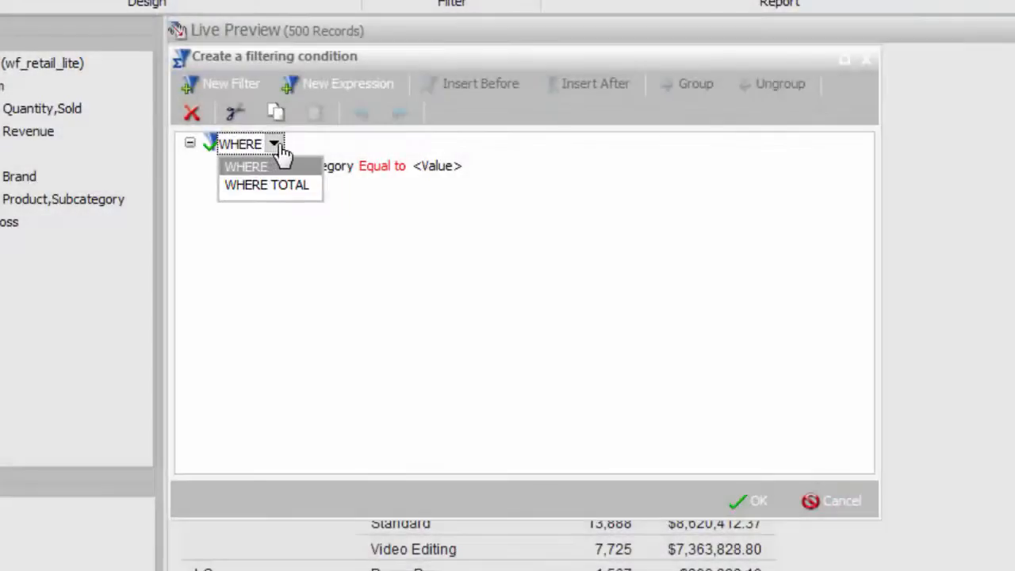
click(278, 146)
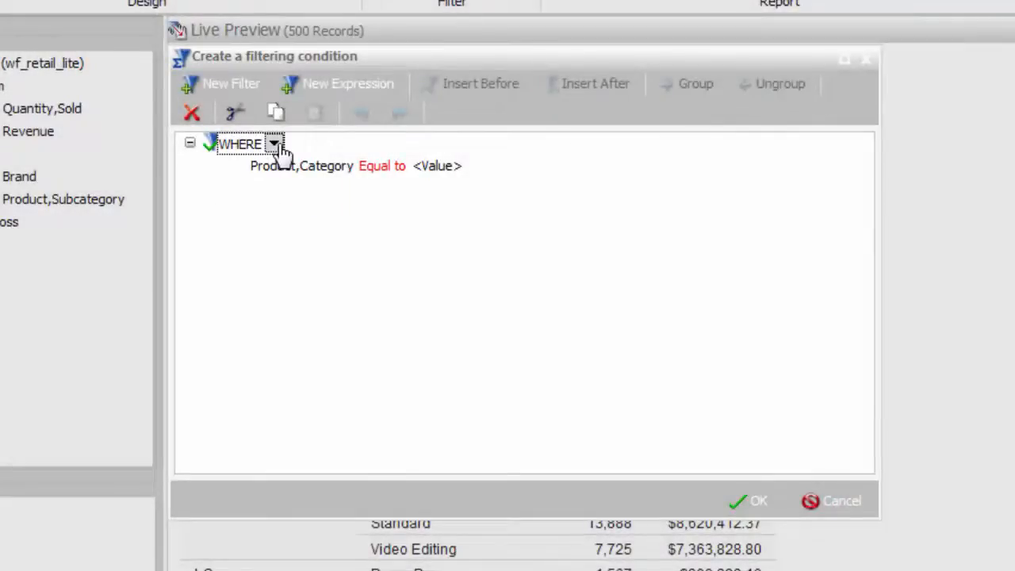
click(370, 169)
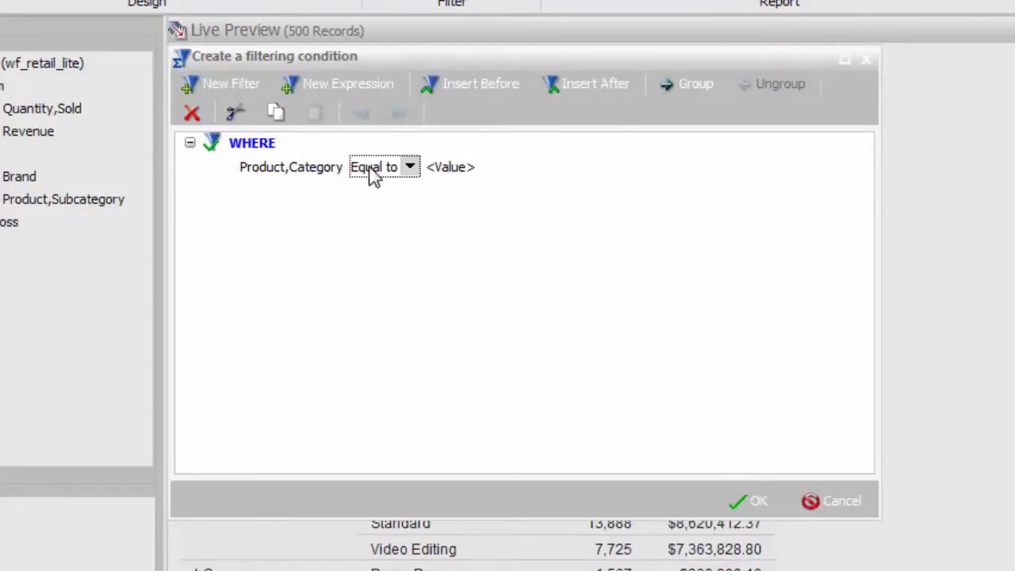
click(372, 175)
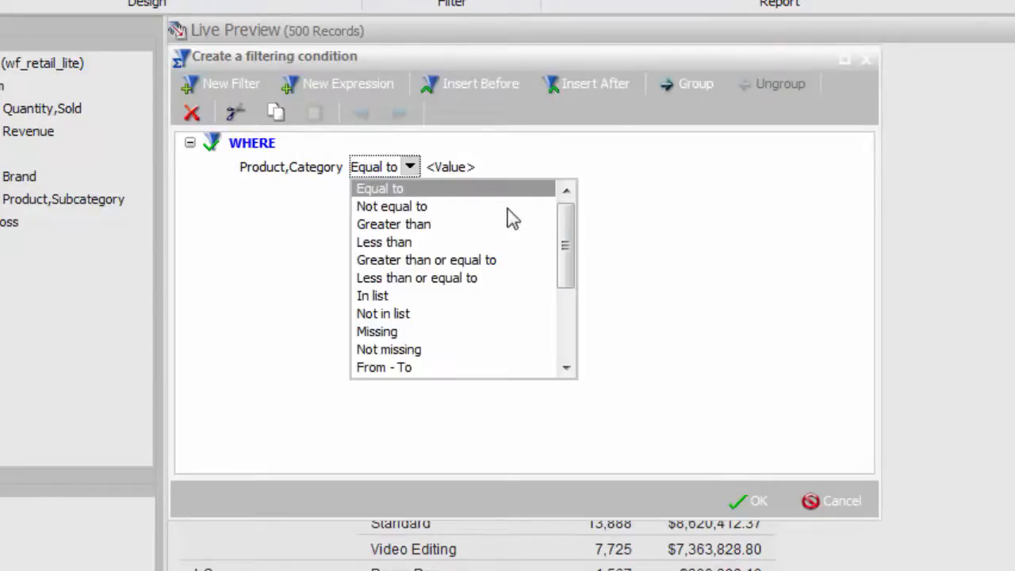
mouse_move(566, 241)
mouse_down()
mouse_move(573, 324)
mouse_move(579, 227)
mouse_up()
click(412, 167)
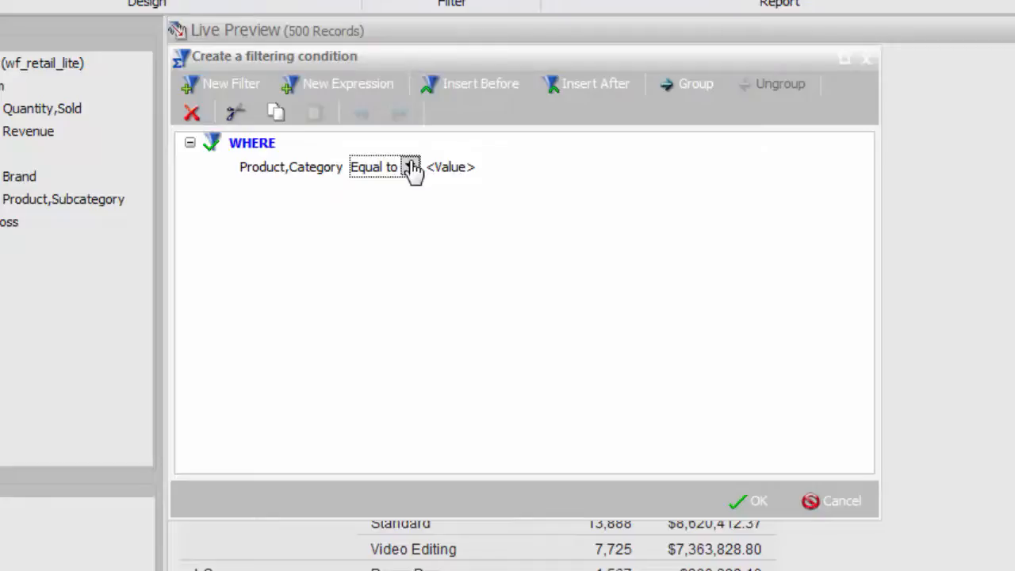
- Open the Product,Category condition's value settings, view the Parameter type's options, and set the type back to Constant
click(474, 168)
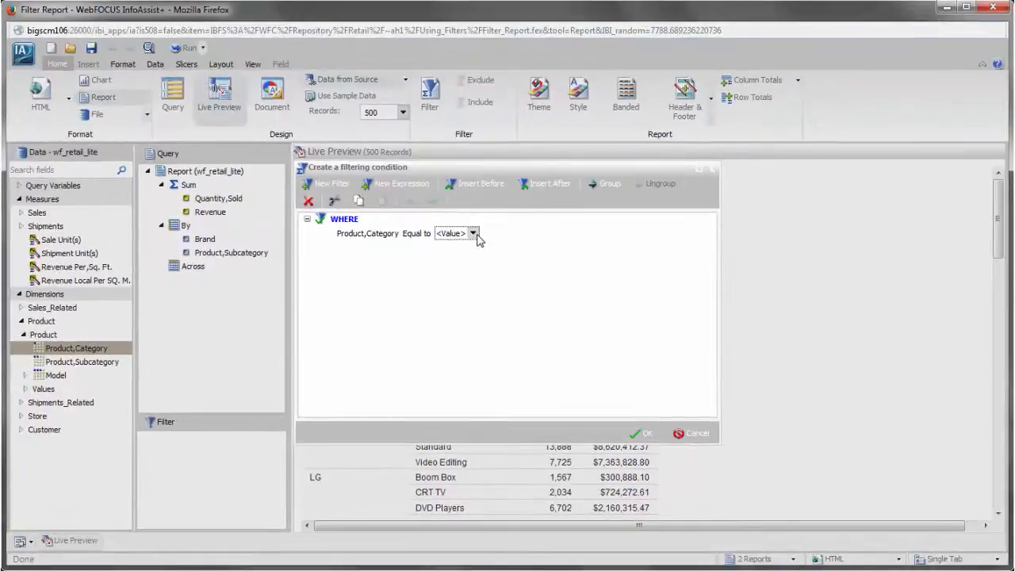
click(473, 233)
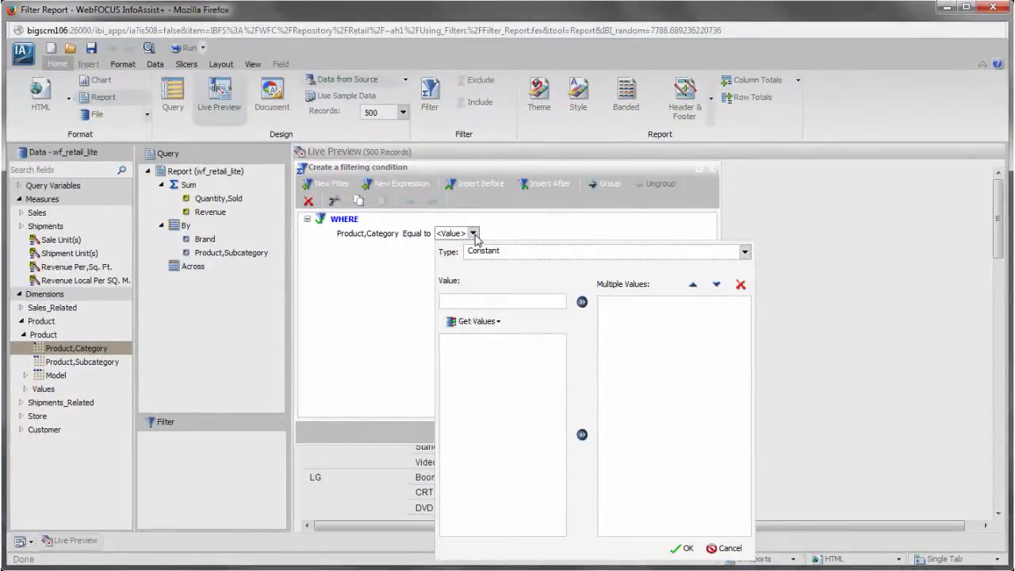
click(746, 253)
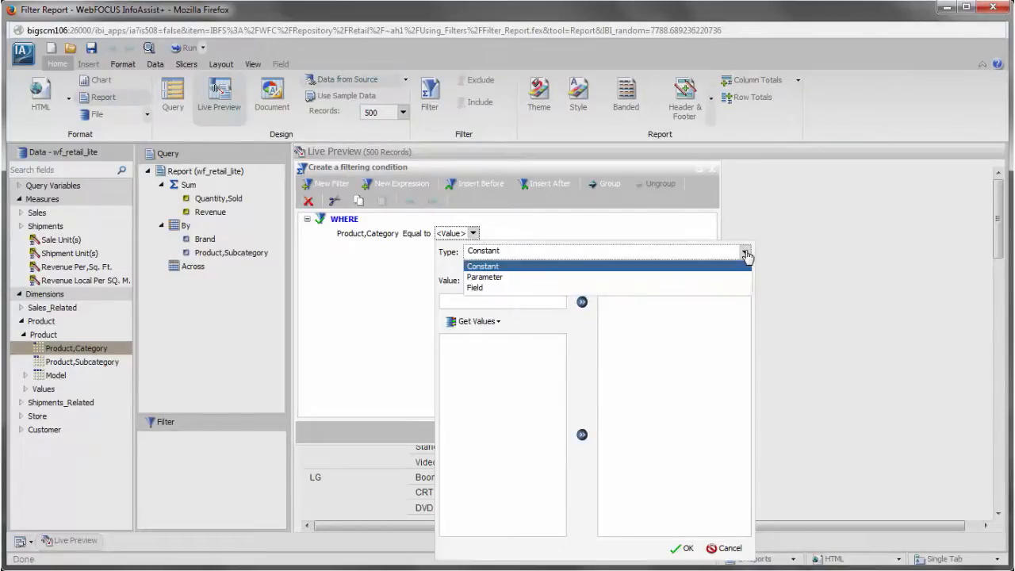
click(538, 277)
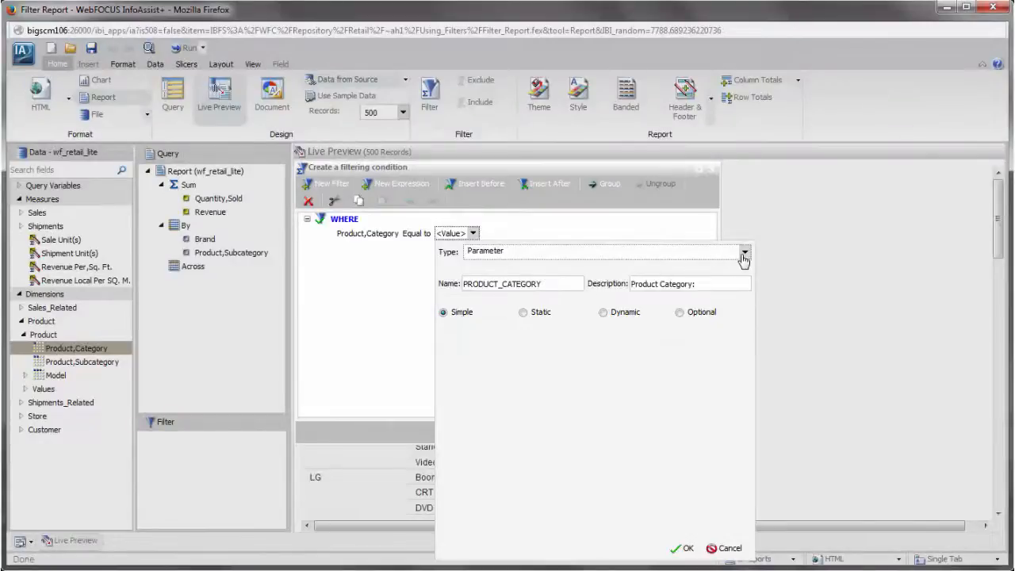
click(746, 253)
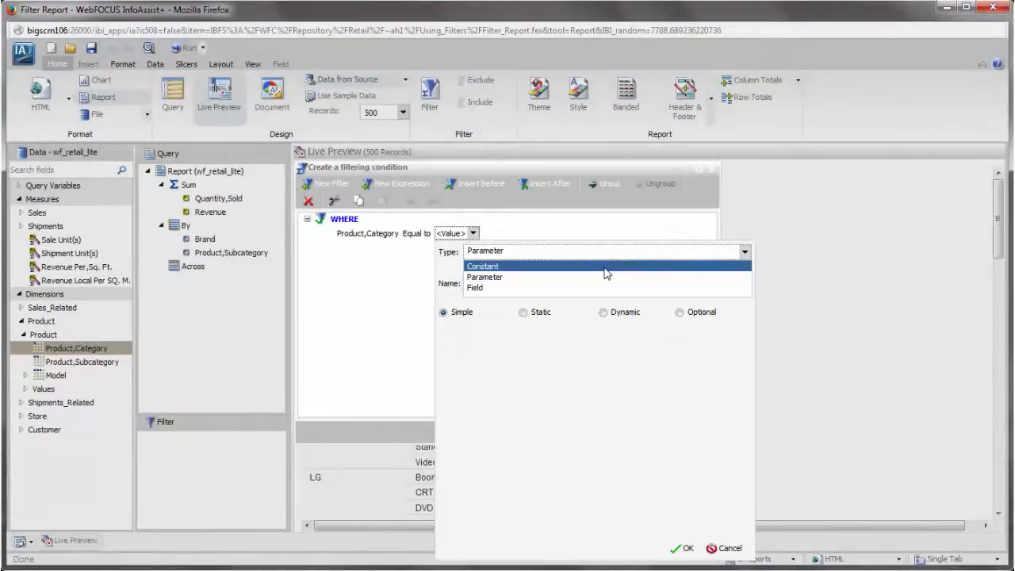
click(605, 266)
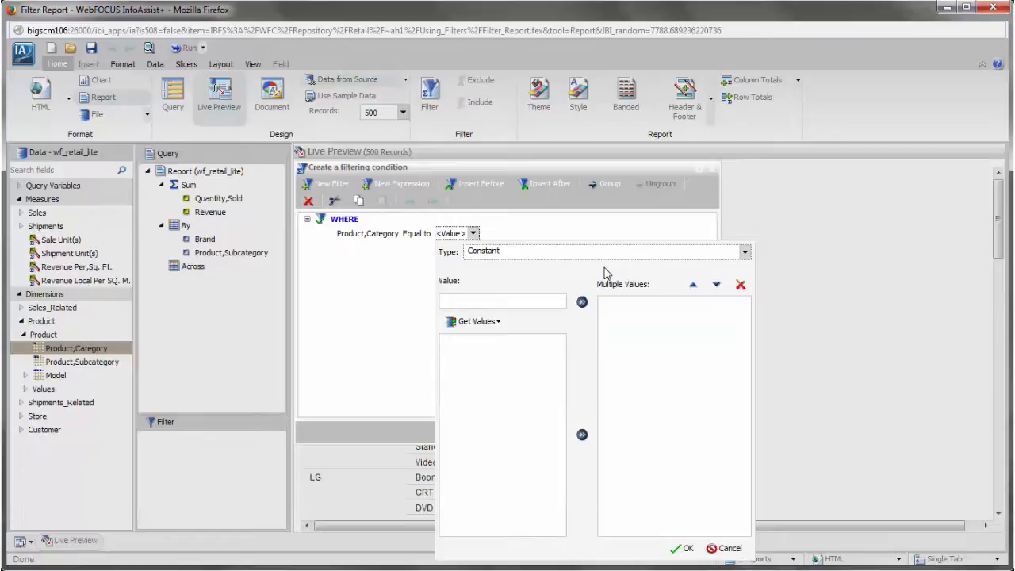
- Retrieve all Product,Category values and add Media Player and Accessories to the condition's multiple values
click(490, 323)
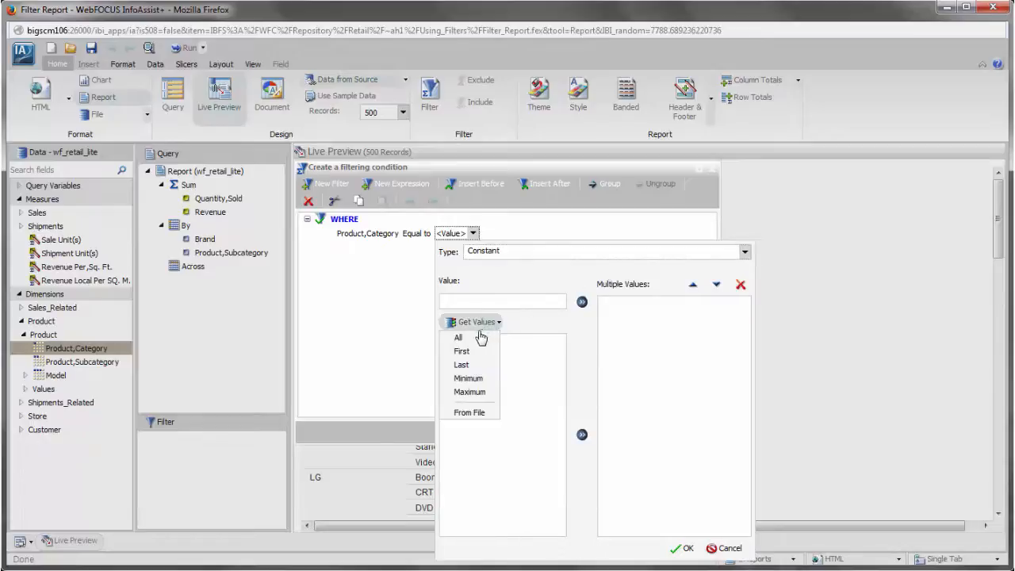
click(460, 338)
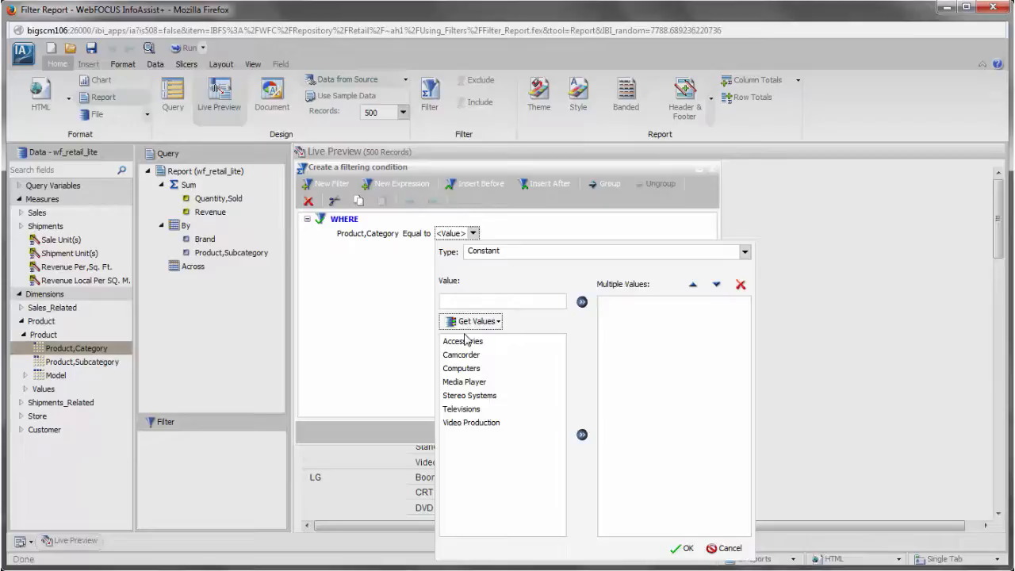
double_click(467, 381)
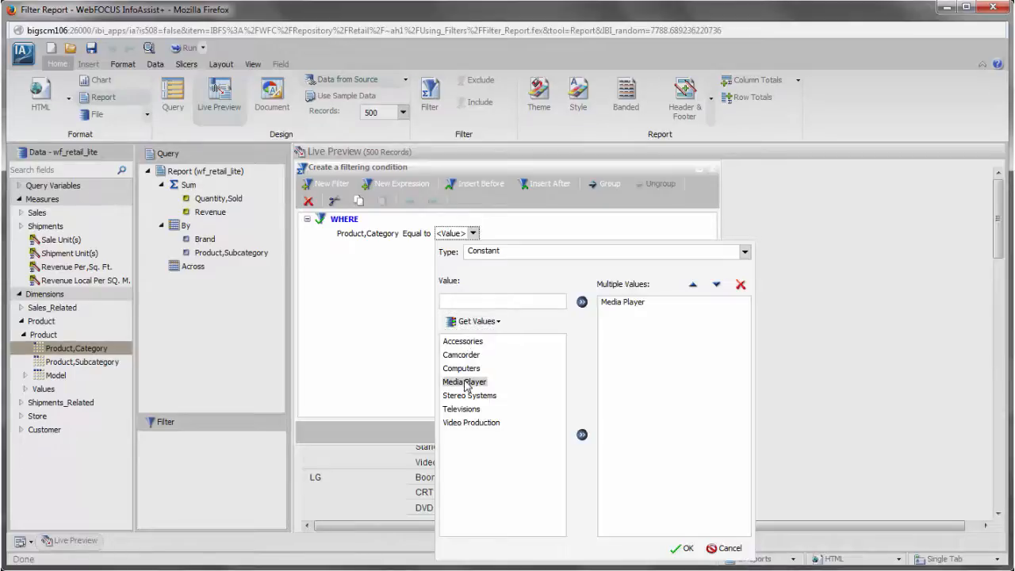
click(480, 302)
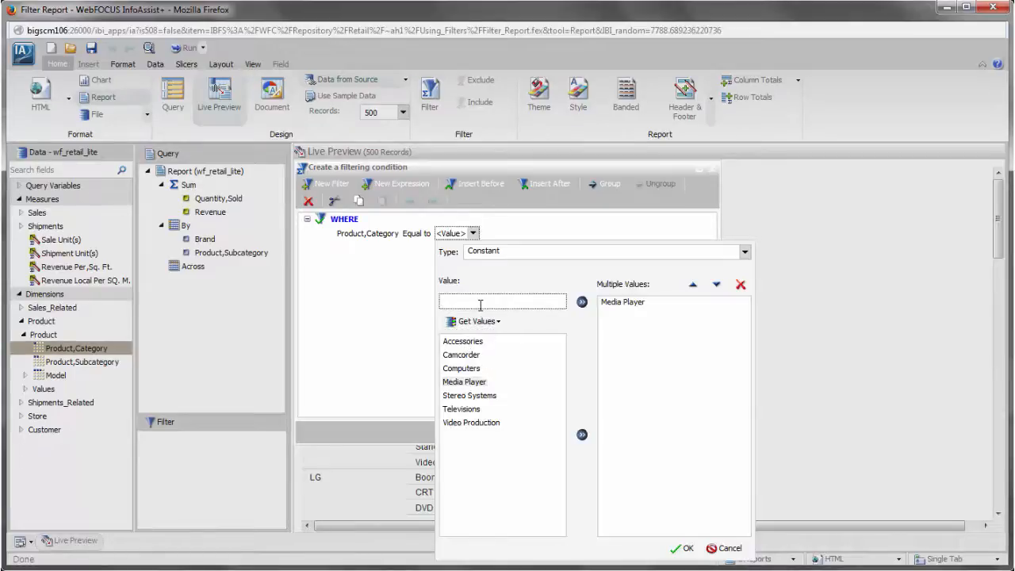
text(Accessories)
key(Return)
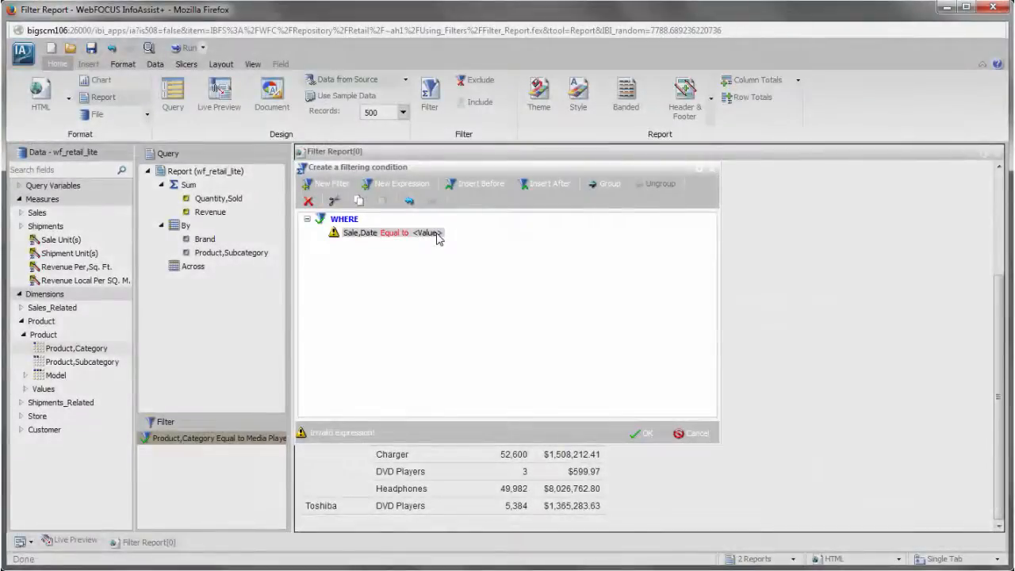
- Set the Sale,Date condition's value to the custom date 05/26/2011
click(439, 233)
click(534, 301)
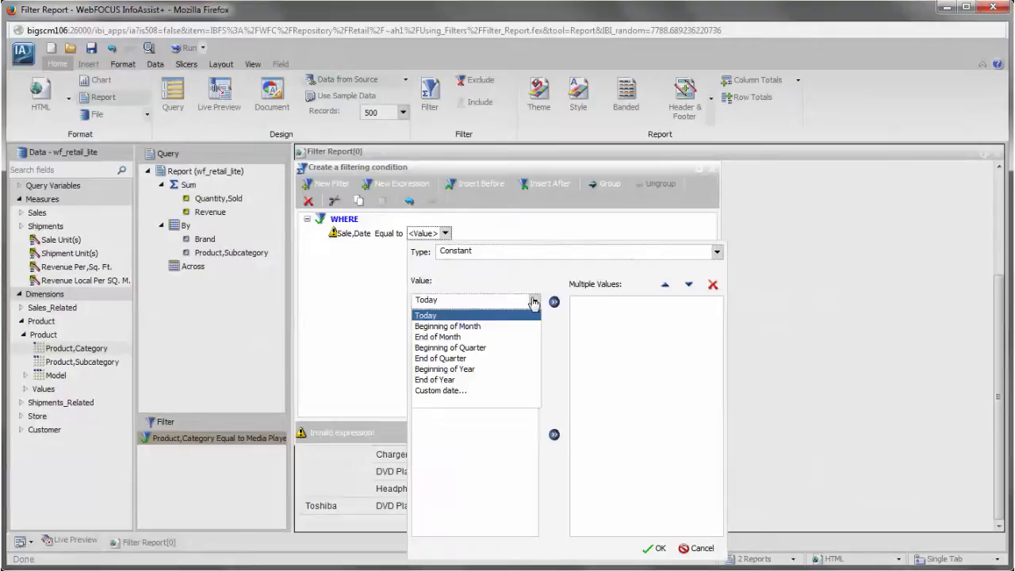
click(436, 390)
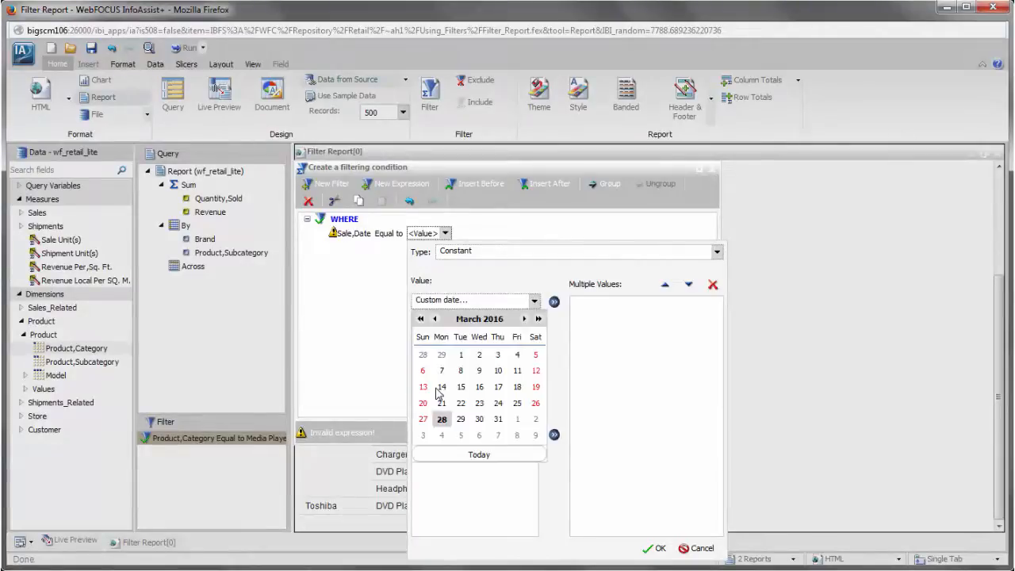
click(420, 318)
click(420, 318)
click(420, 318)
click(421, 318)
click(421, 318)
click(523, 319)
click(523, 318)
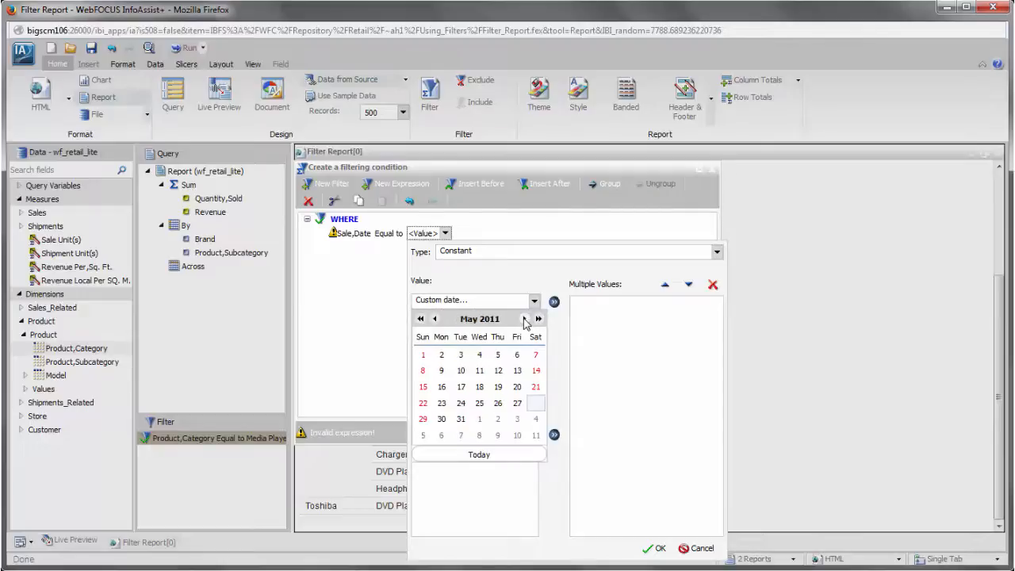
click(498, 405)
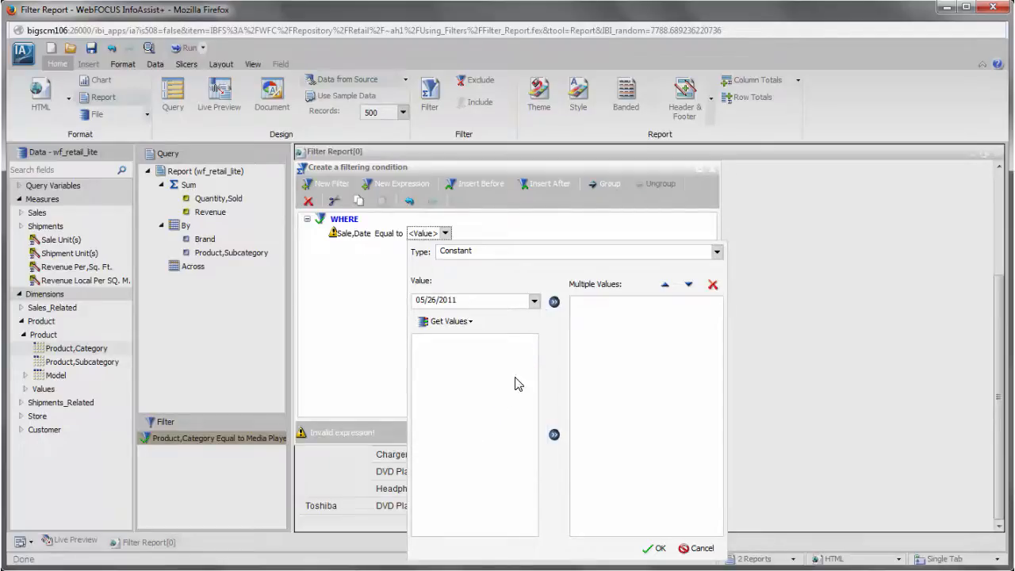
click(555, 302)
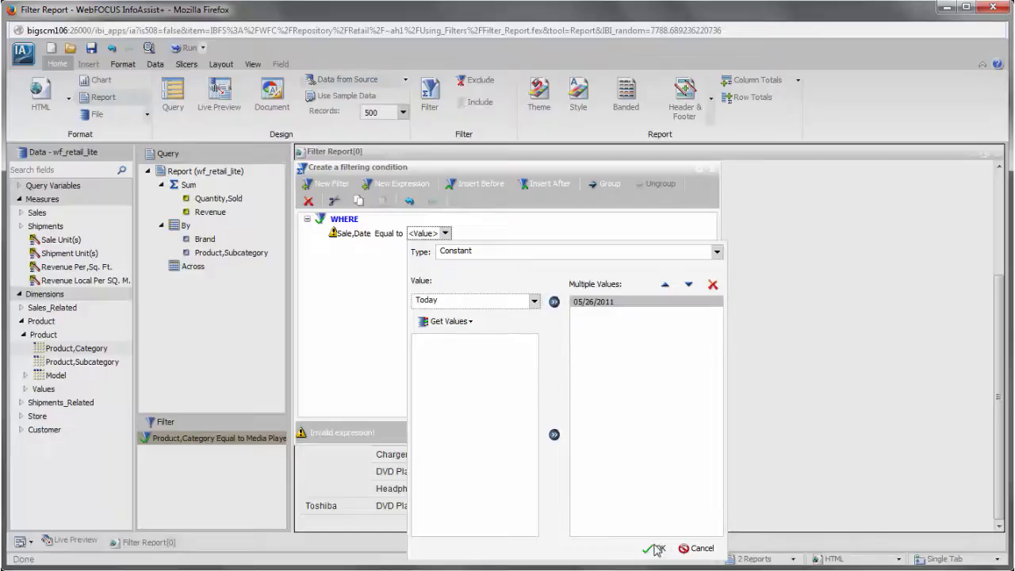
click(655, 548)
- Change the Sale,Date condition's operator to Greater than and apply the filter
click(388, 234)
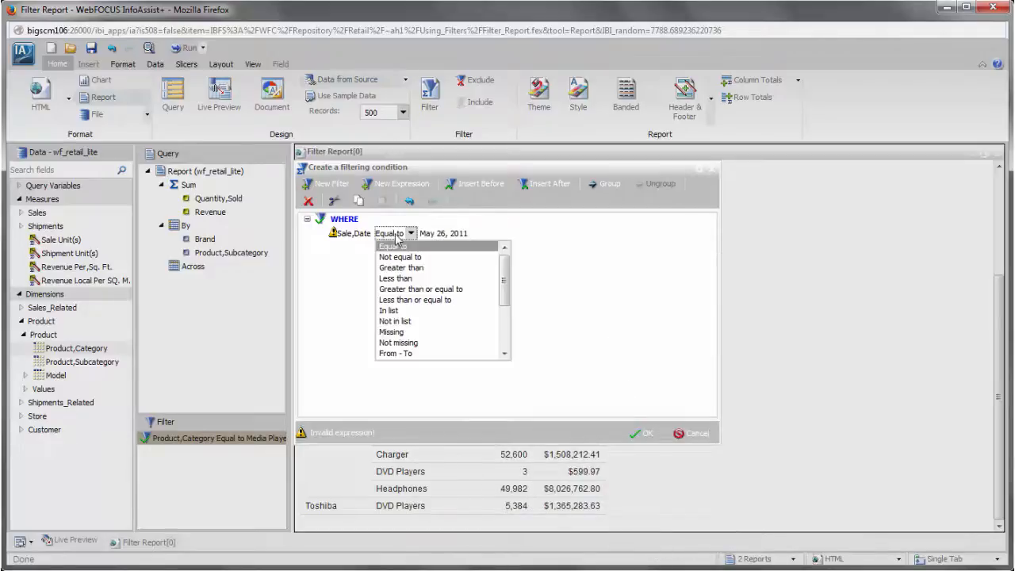
click(404, 272)
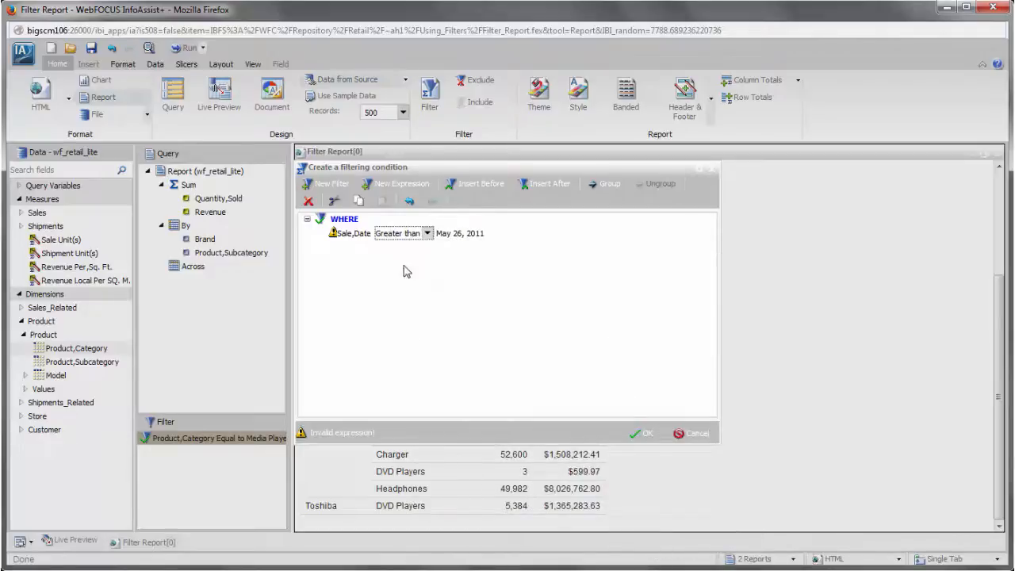
click(640, 433)
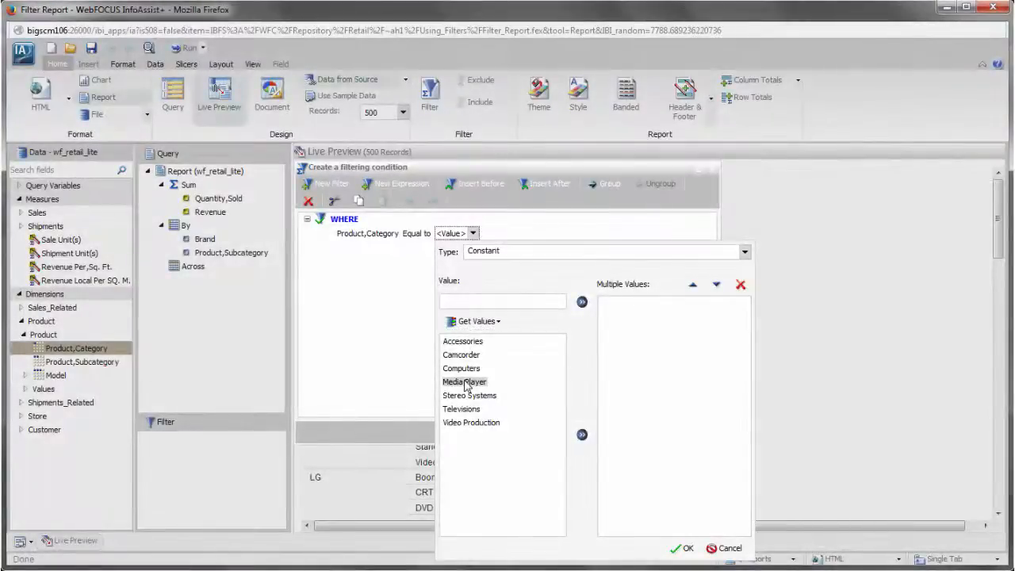
- Add Media Player and Accessories to the Product,Category condition's multiple values and accept them
double_click(466, 382)
click(481, 303)
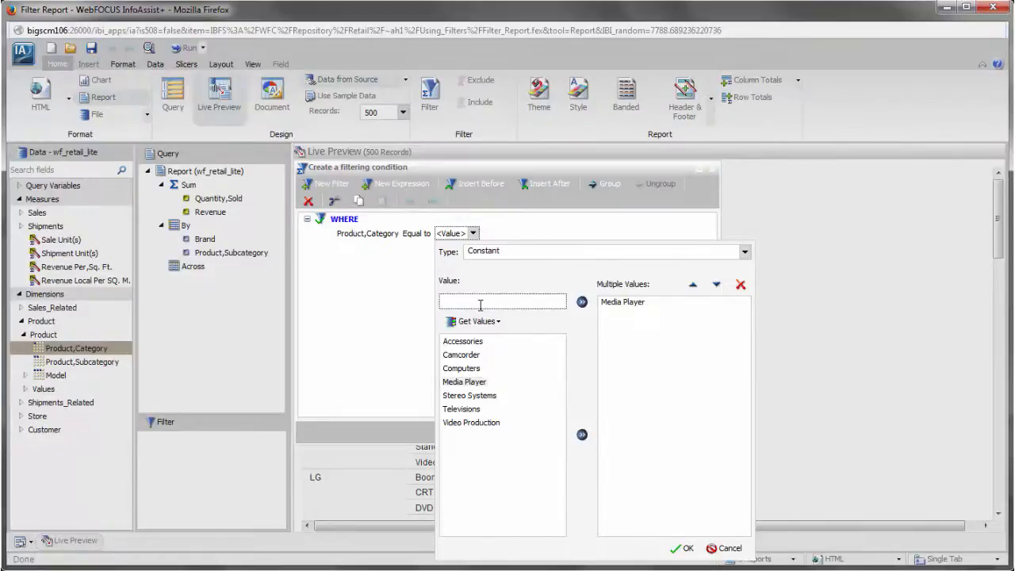
text(Accessories)
key(Return)
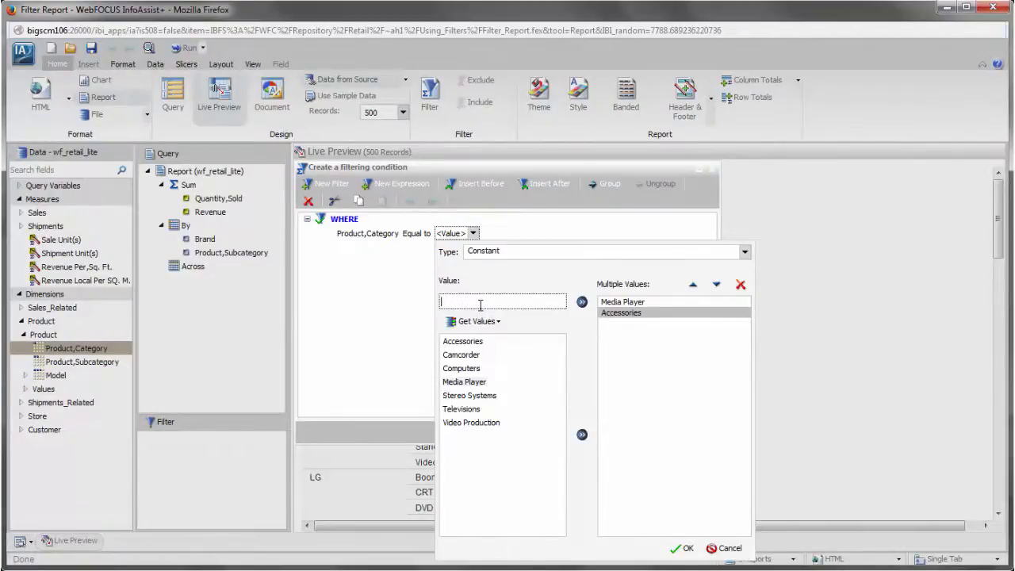
click(682, 548)
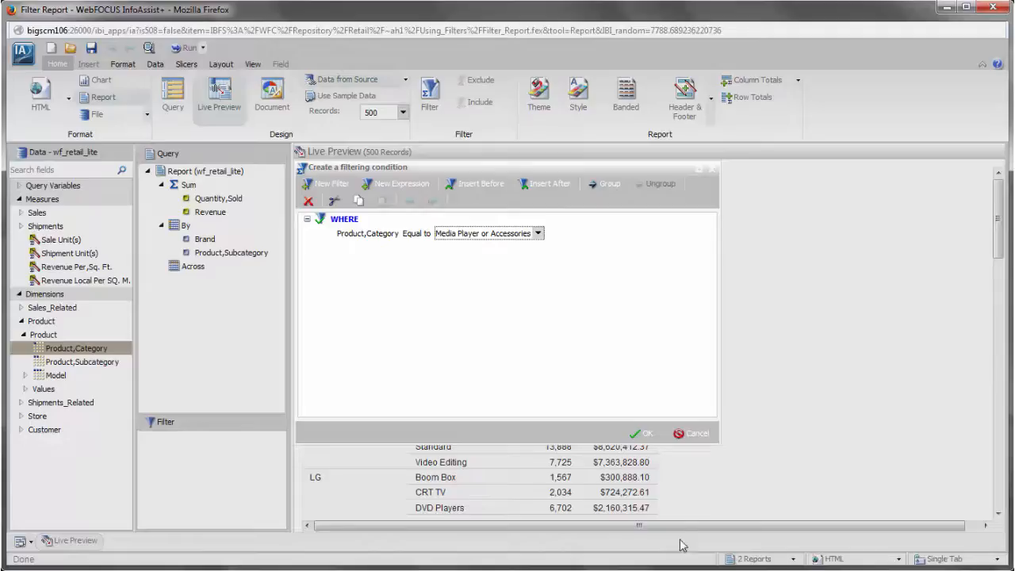
- Insert a blank condition after the Product,Category condition, dismiss its field selection, and remove it
click(550, 187)
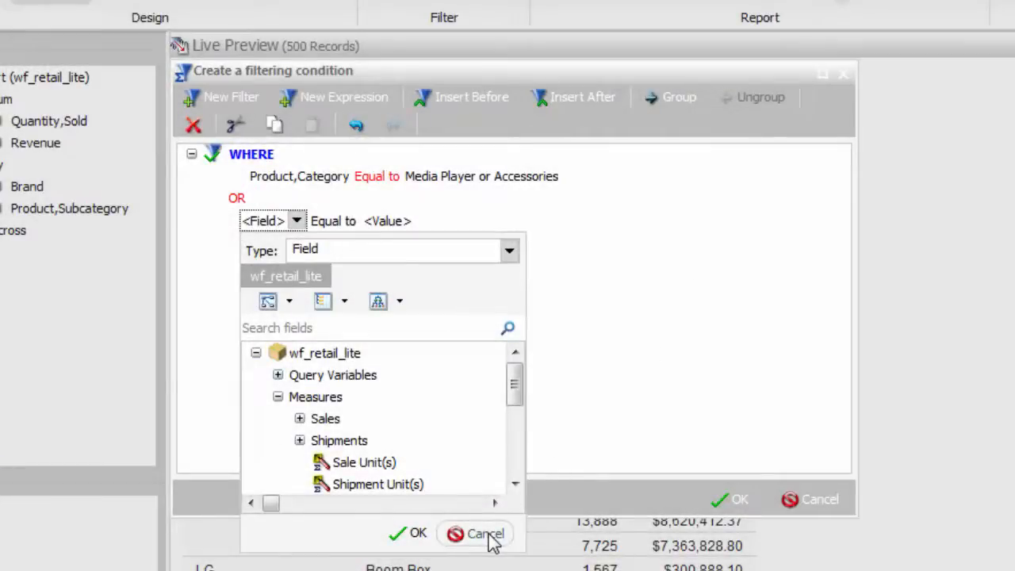
click(490, 535)
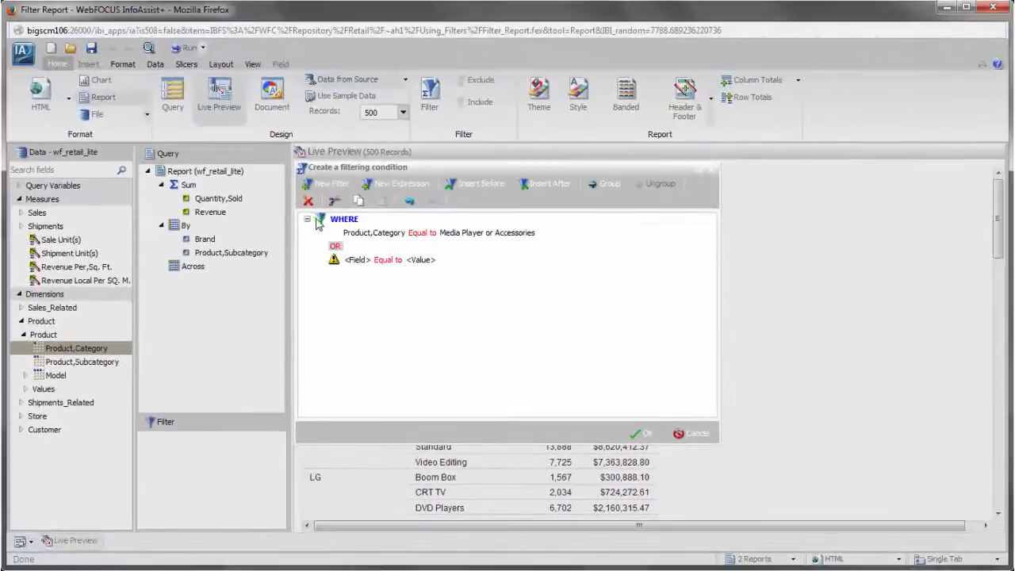
click(308, 202)
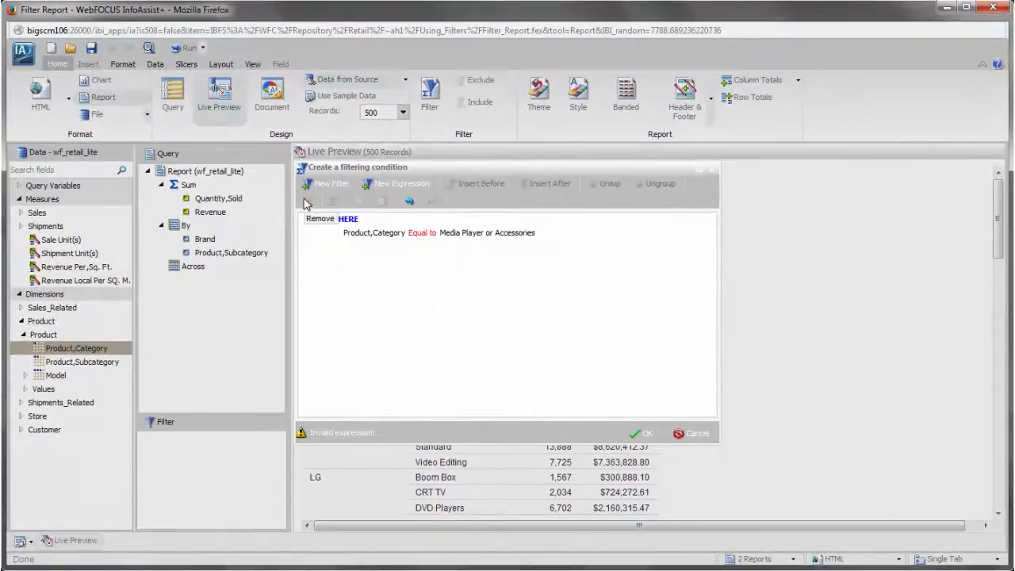
- Apply the Product,Category filtering condition to the report
click(648, 433)
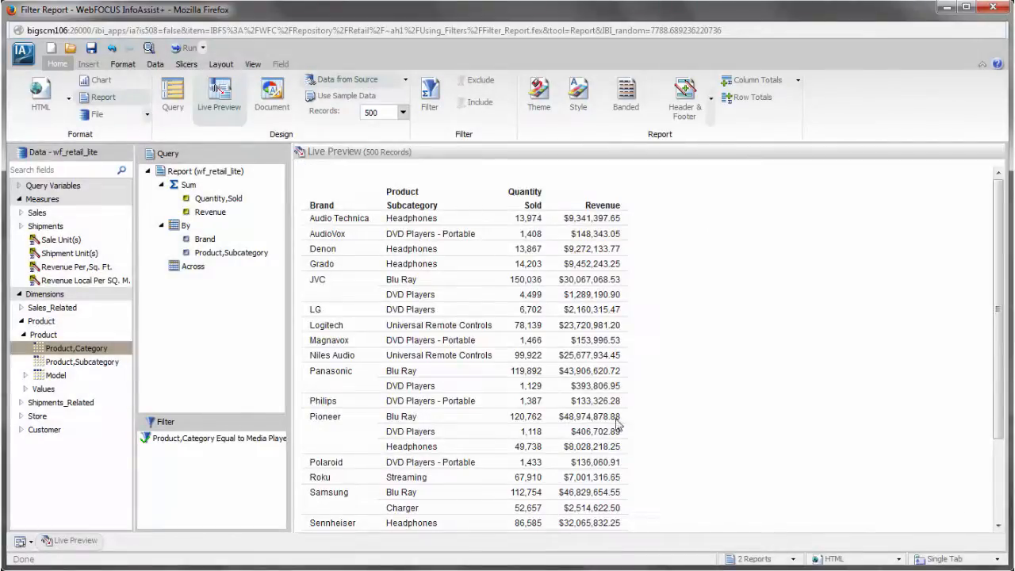
- Exclude the Product,Category filter from the report and include it again
right_click(229, 442)
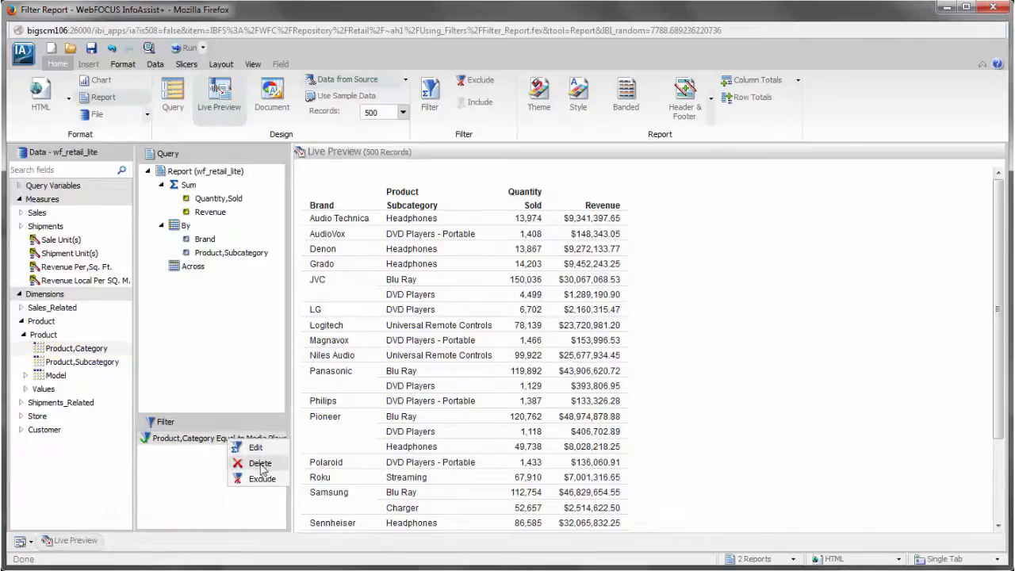
click(261, 479)
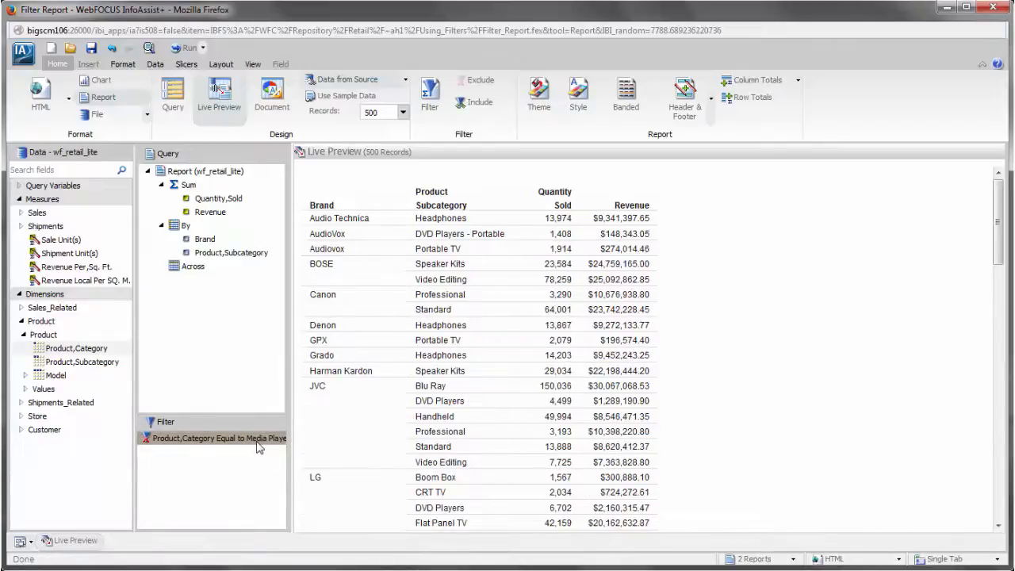
right_click(257, 439)
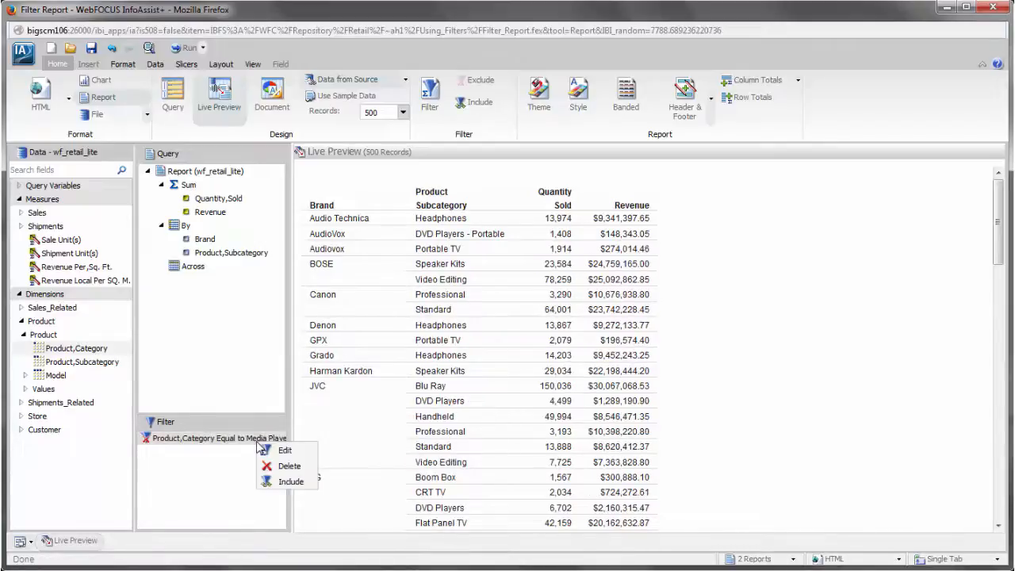
click(290, 484)
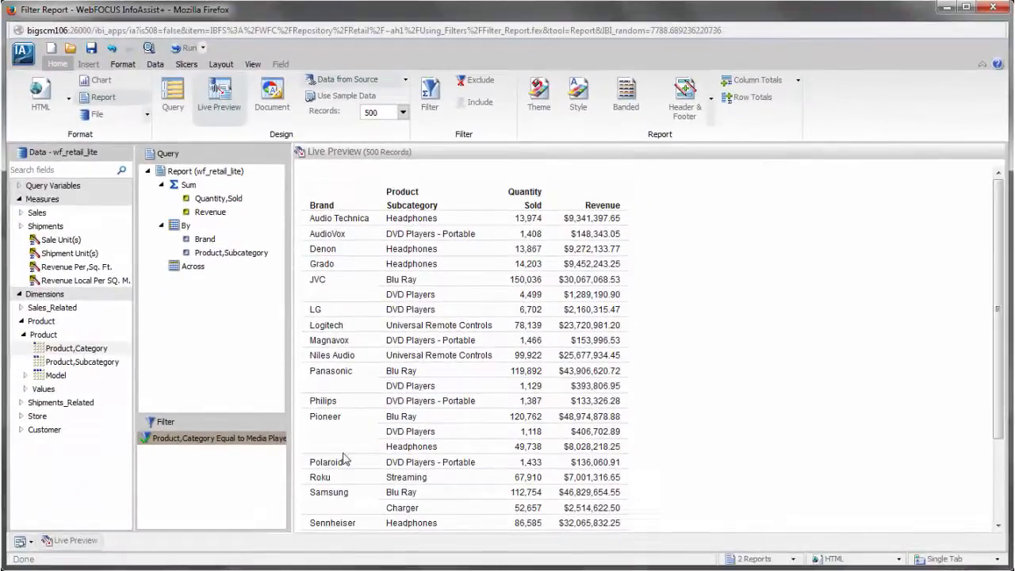
- Run the filtered report and review its output down to the last brand
click(183, 54)
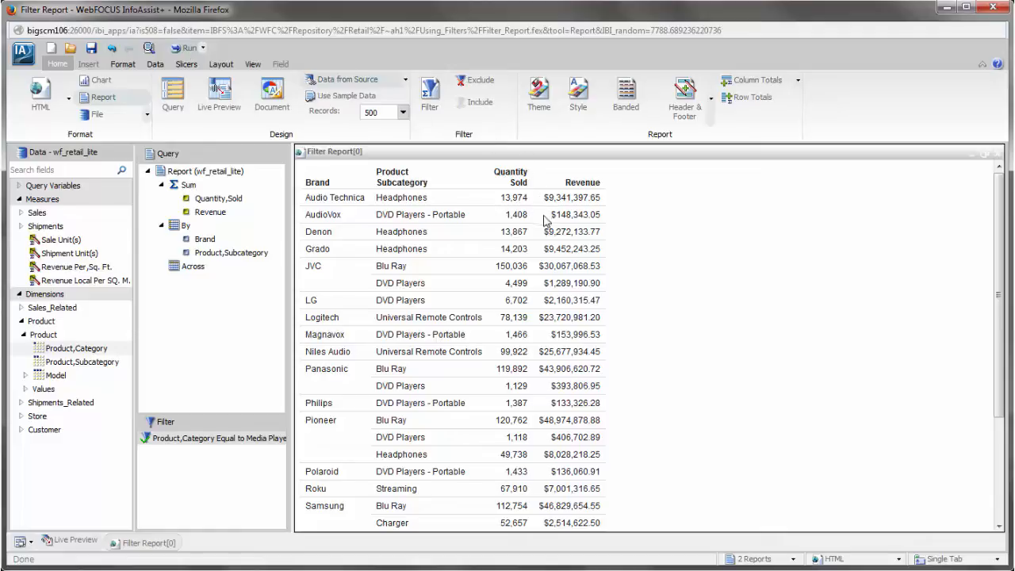
scroll(544, 225, down, 3)
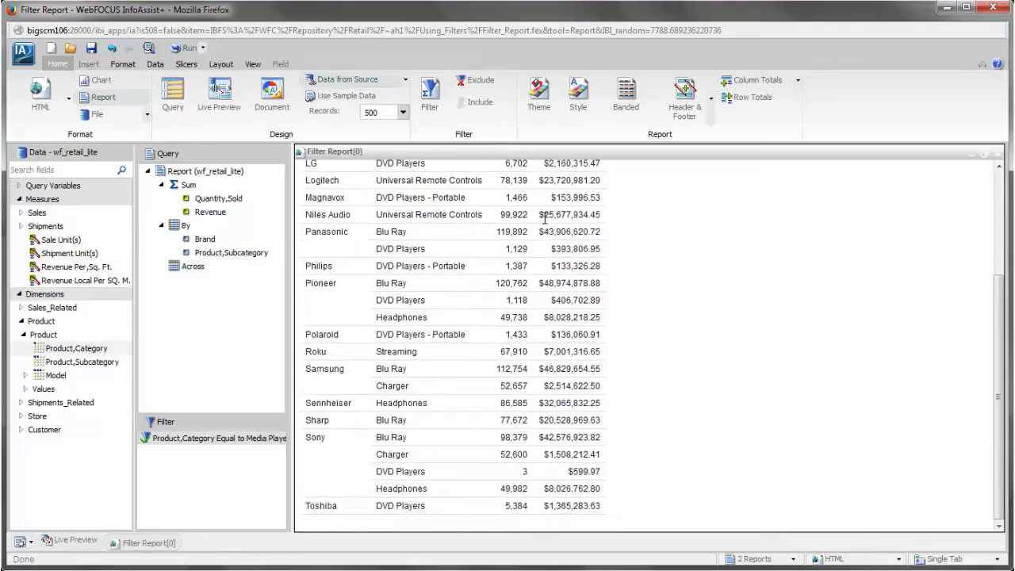